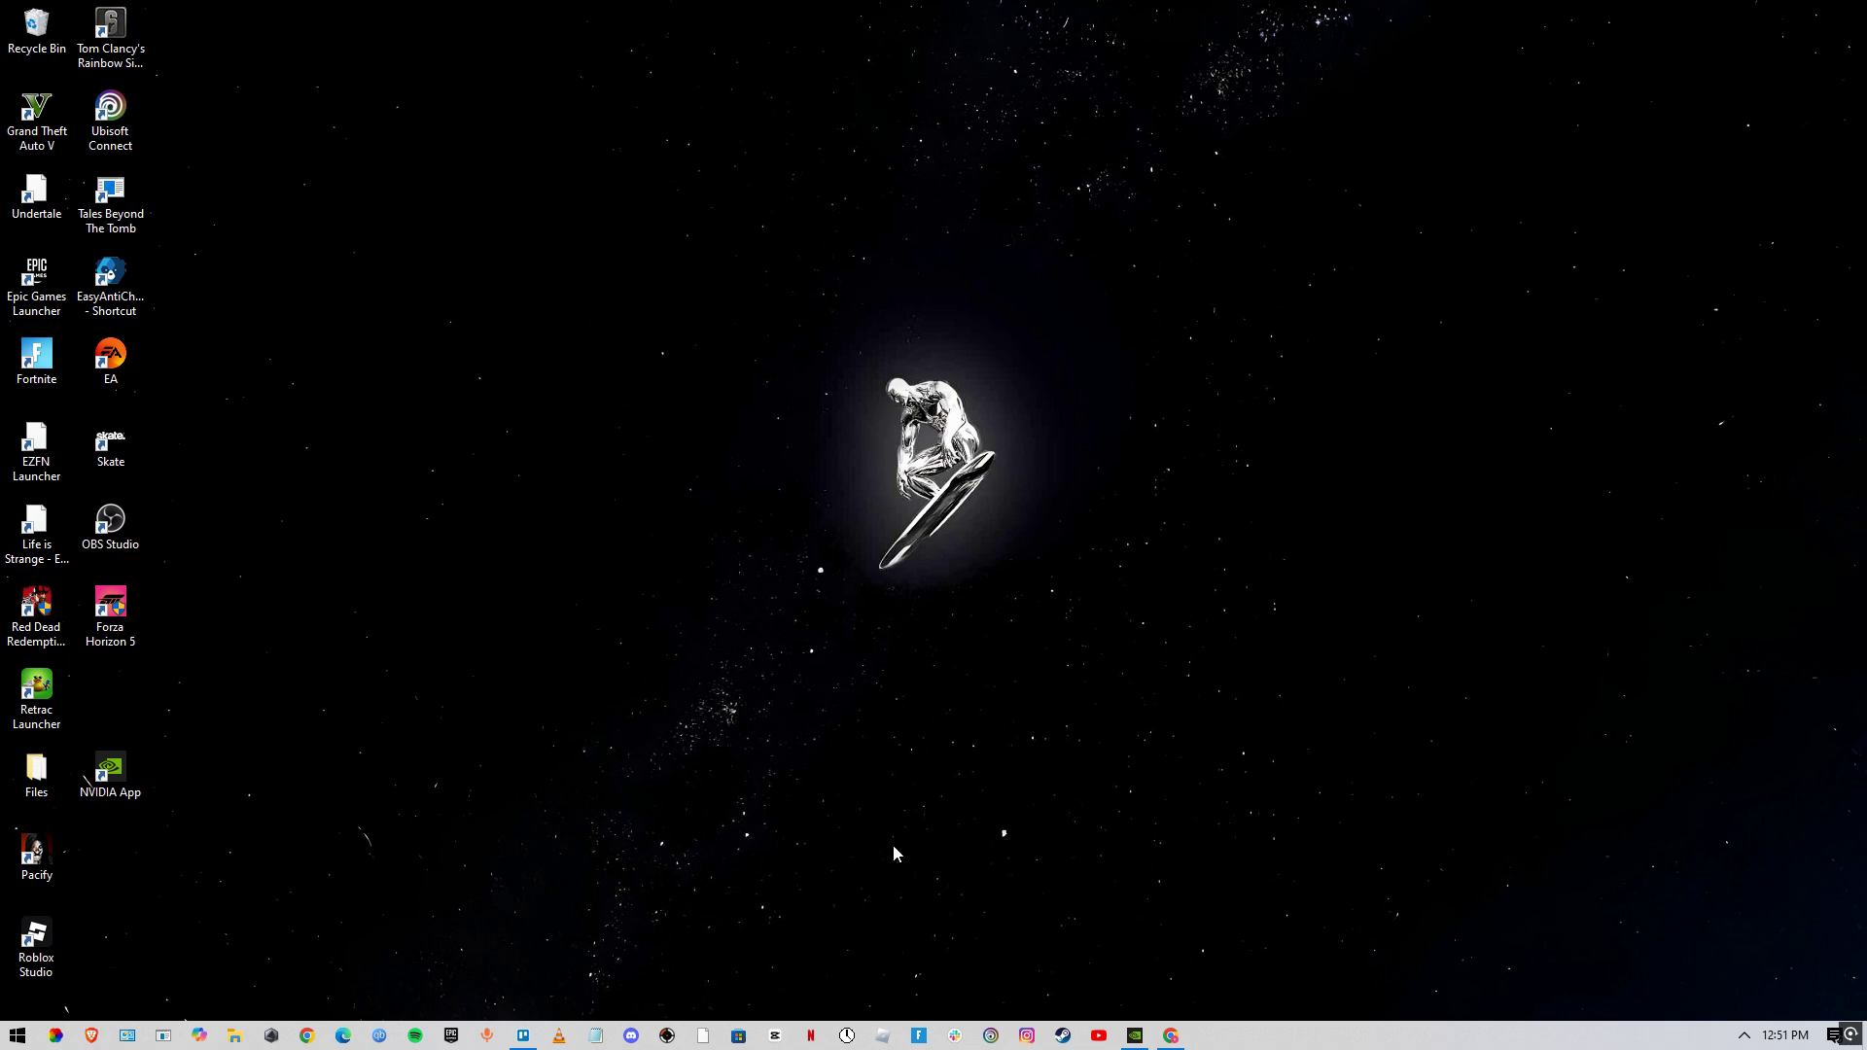
# - Open roblox.com's sign-up page in a second tab beside the requirements article
pyautogui.click(1170, 1035)
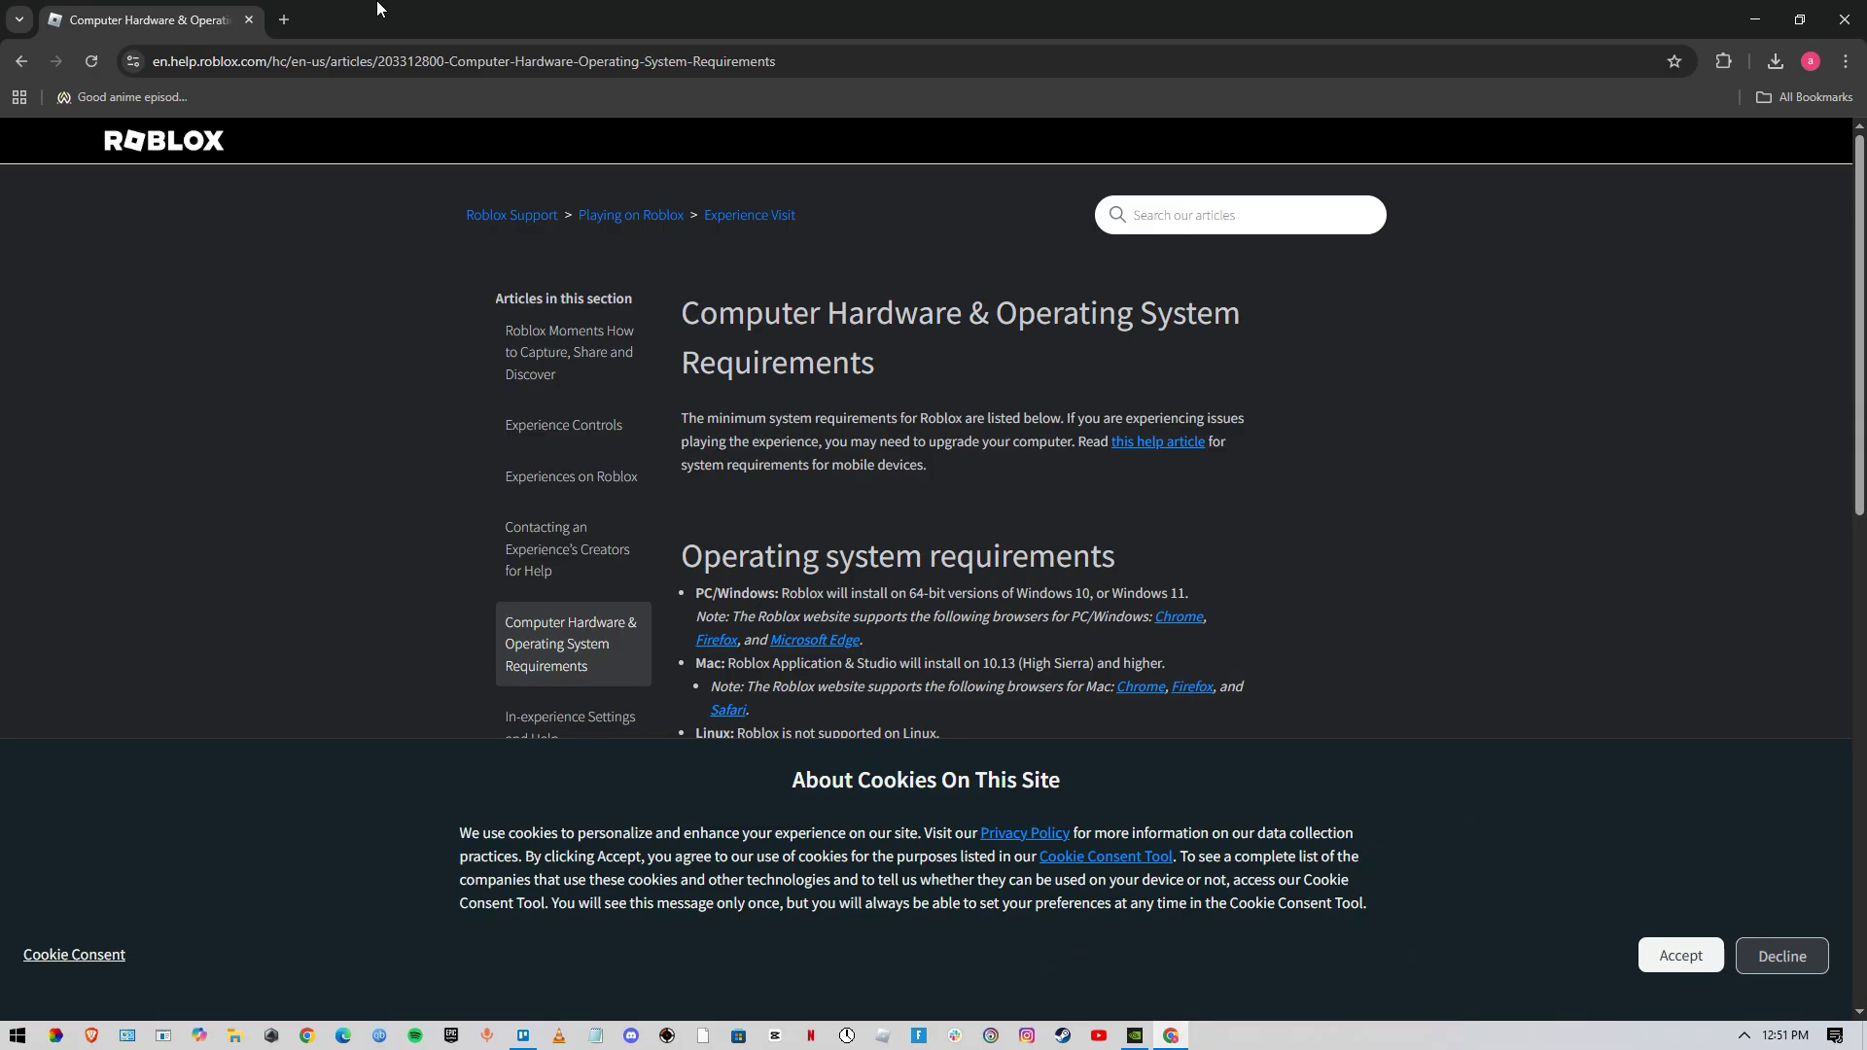
pyautogui.click(281, 20)
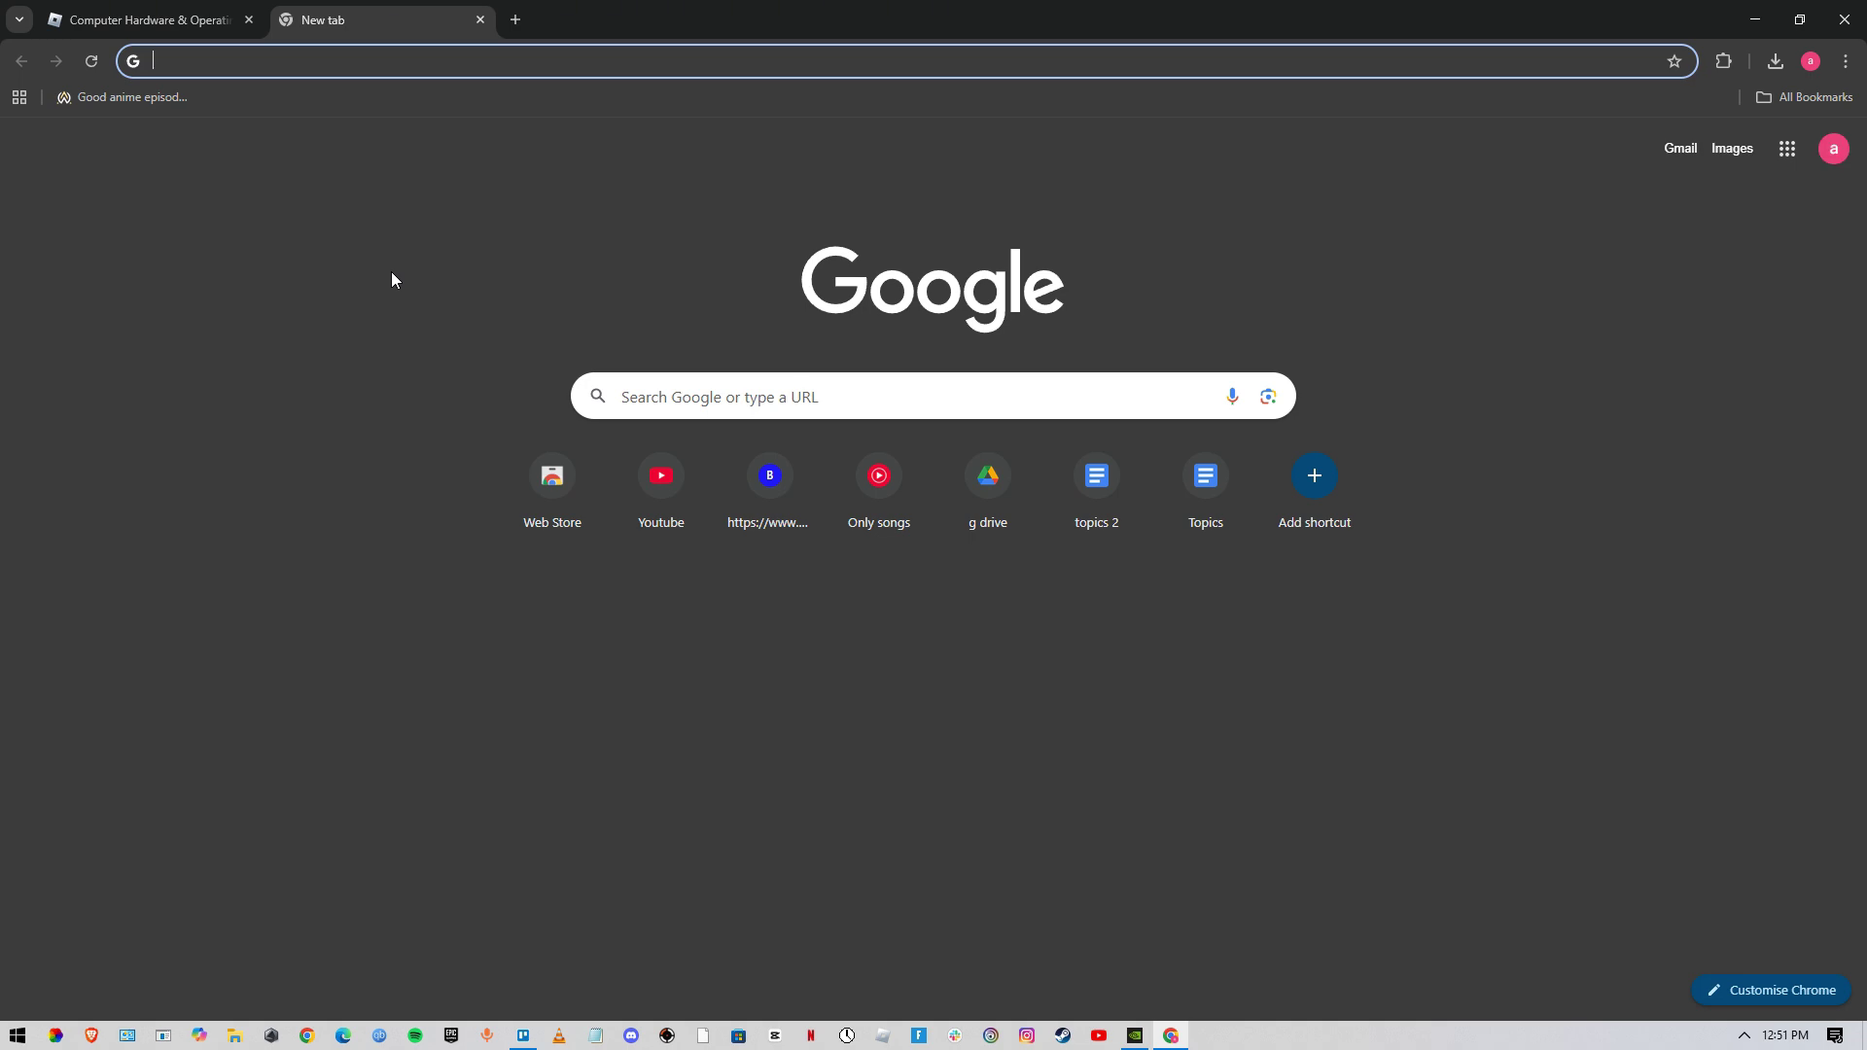
pyautogui.write('Eo')
pyautogui.press('BackSpace')
pyautogui.press('BackSpace')
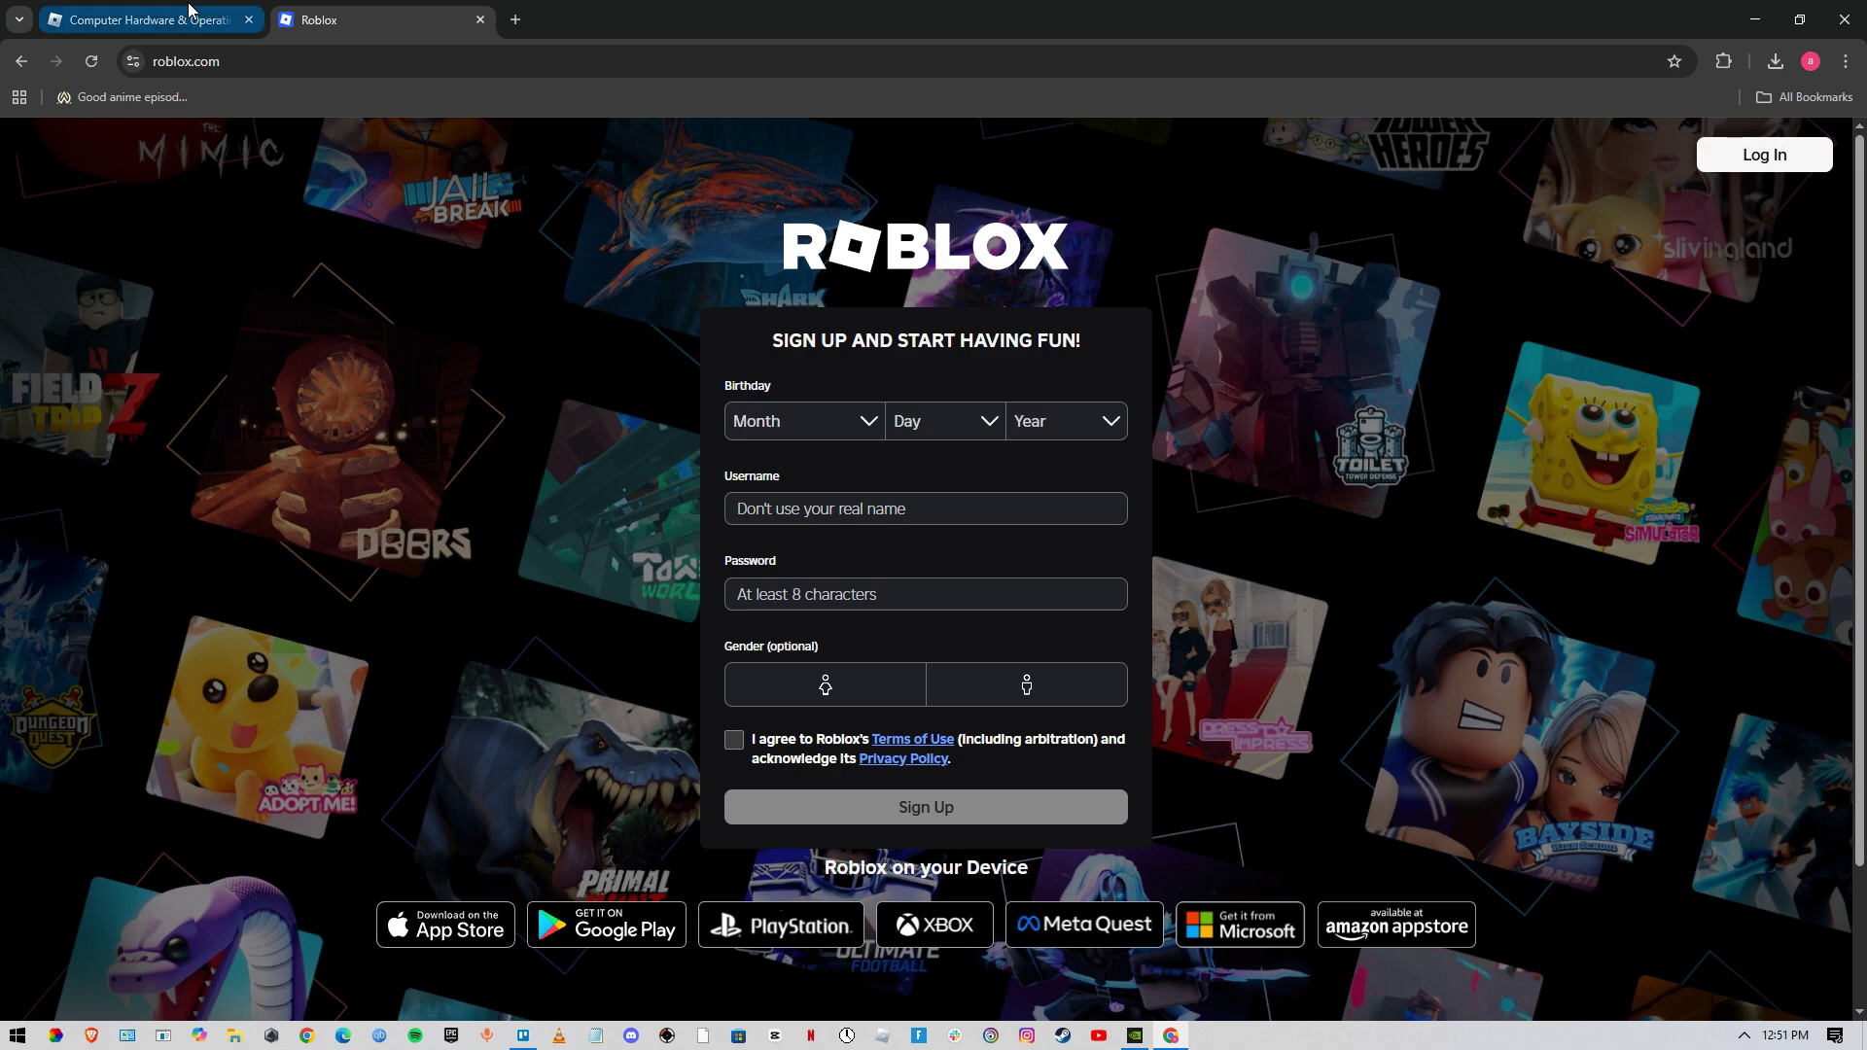
# - Highlight the 64-bit Windows 10/11-only requirement sentence in the article, then close Chrome
pyautogui.click(127, 23)
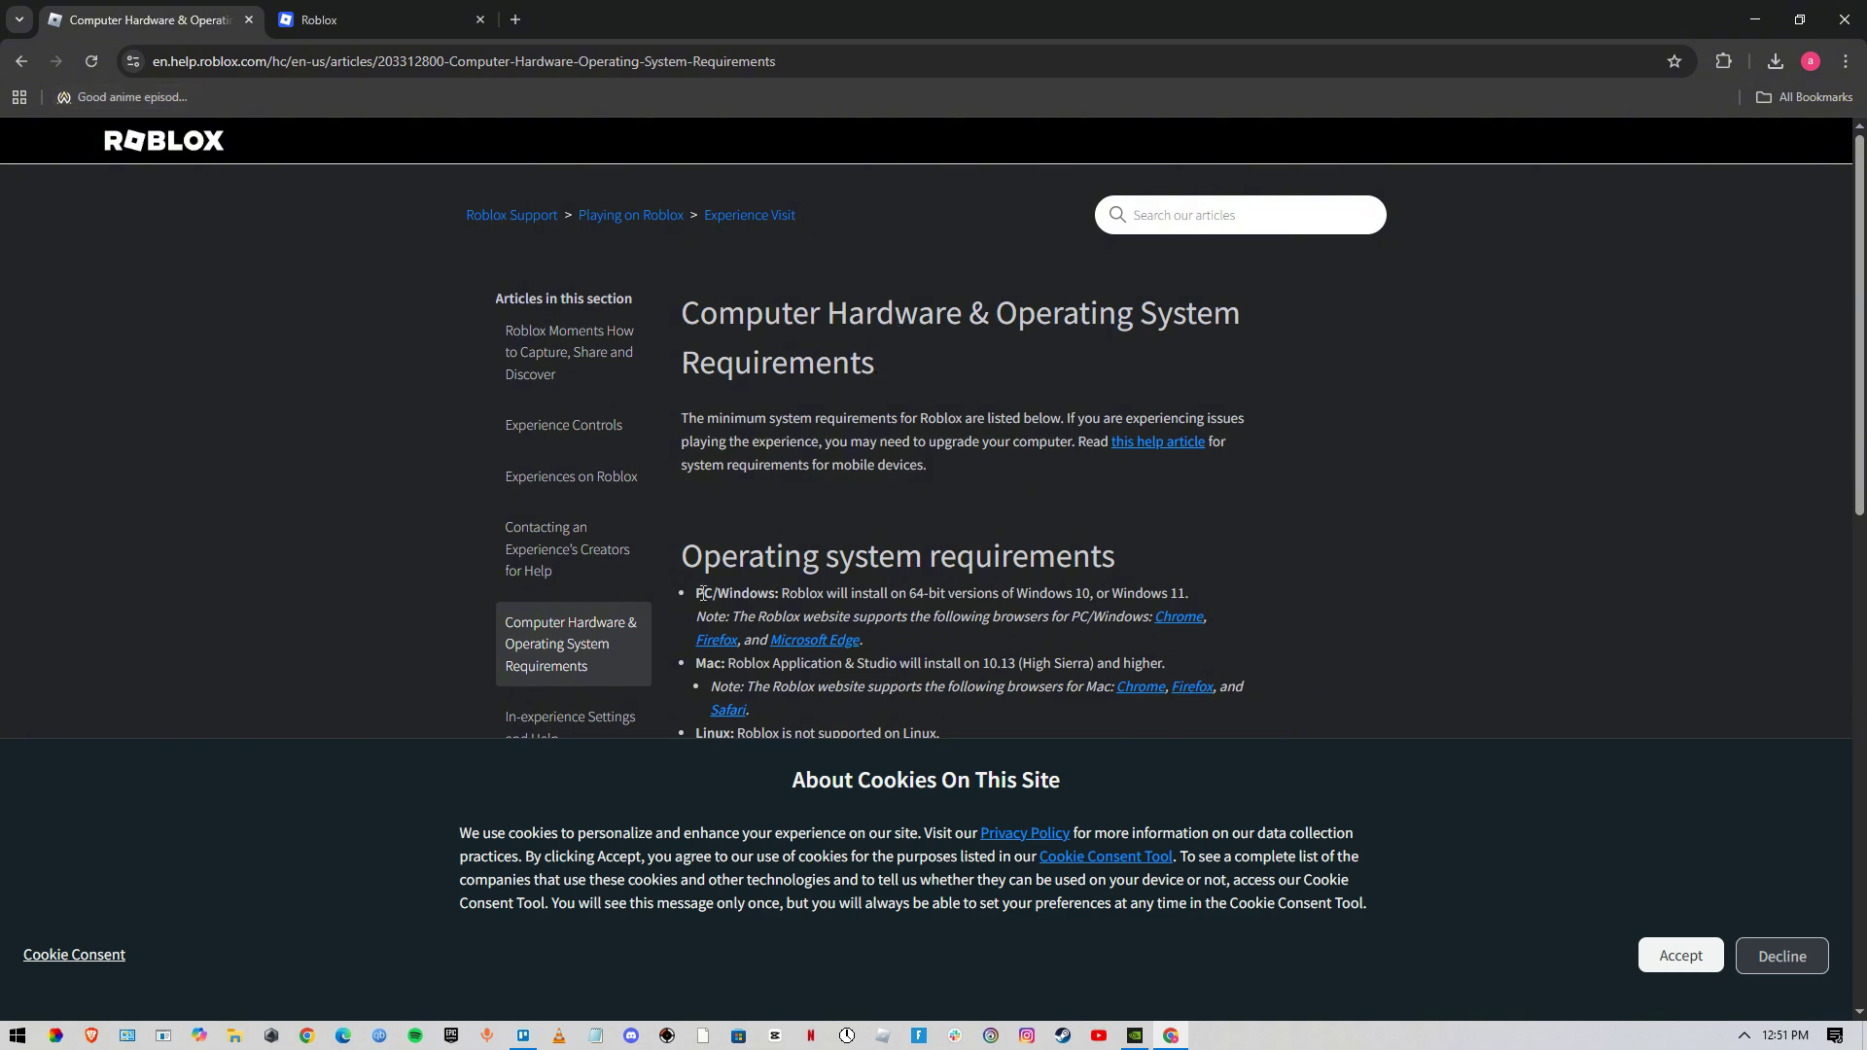
pyautogui.moveTo(701, 593); pyautogui.dragTo(1180, 589)
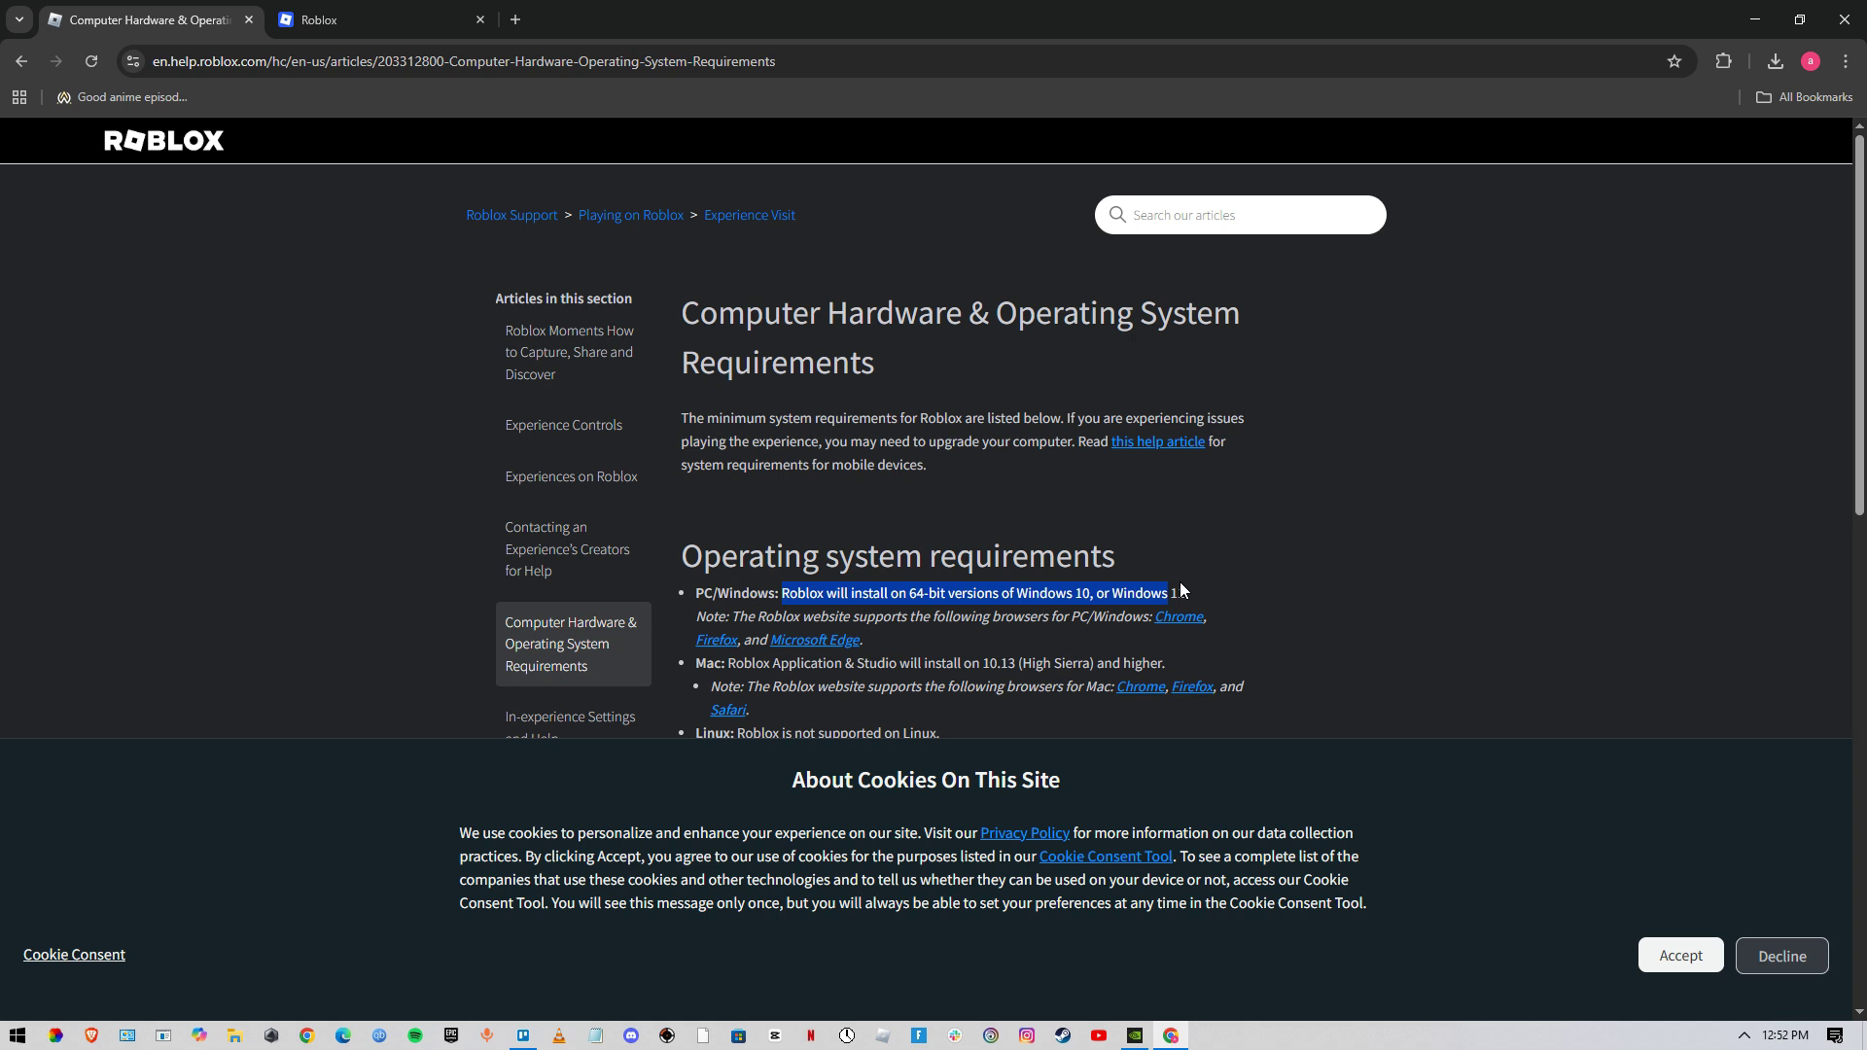
pyautogui.click(1832, 20)
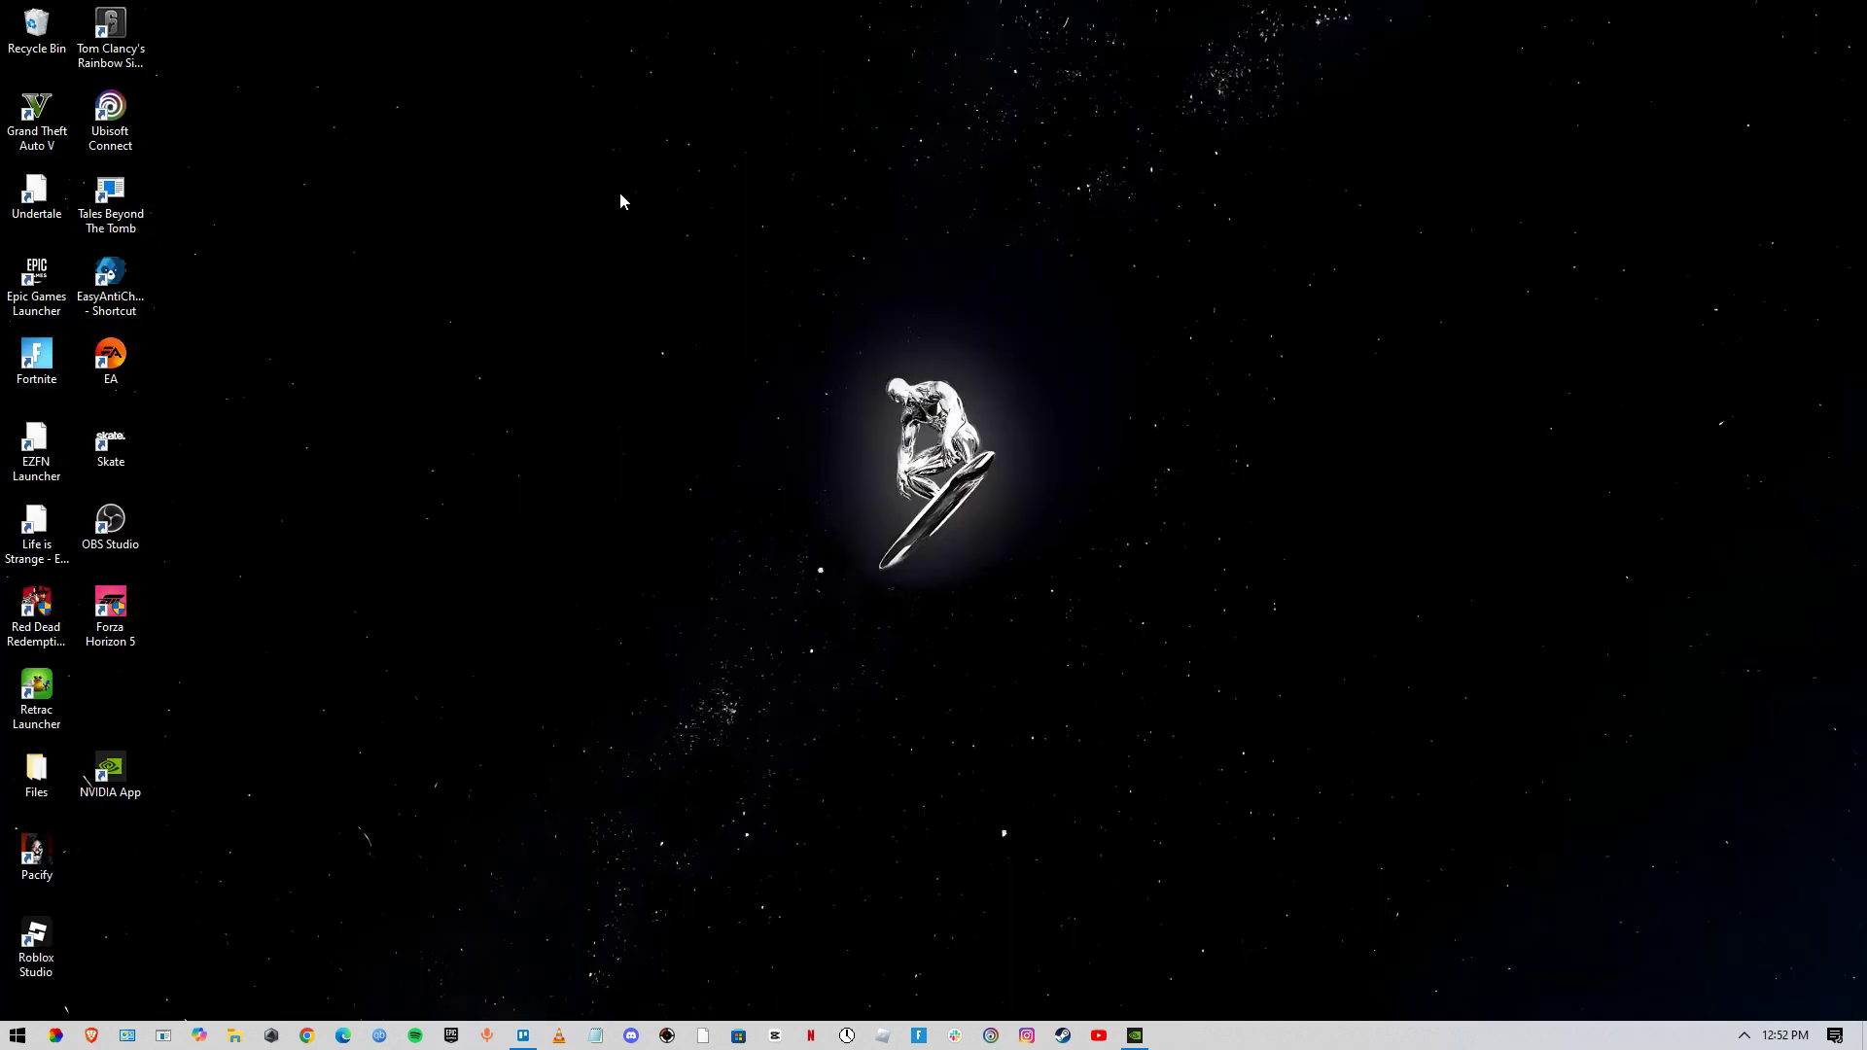